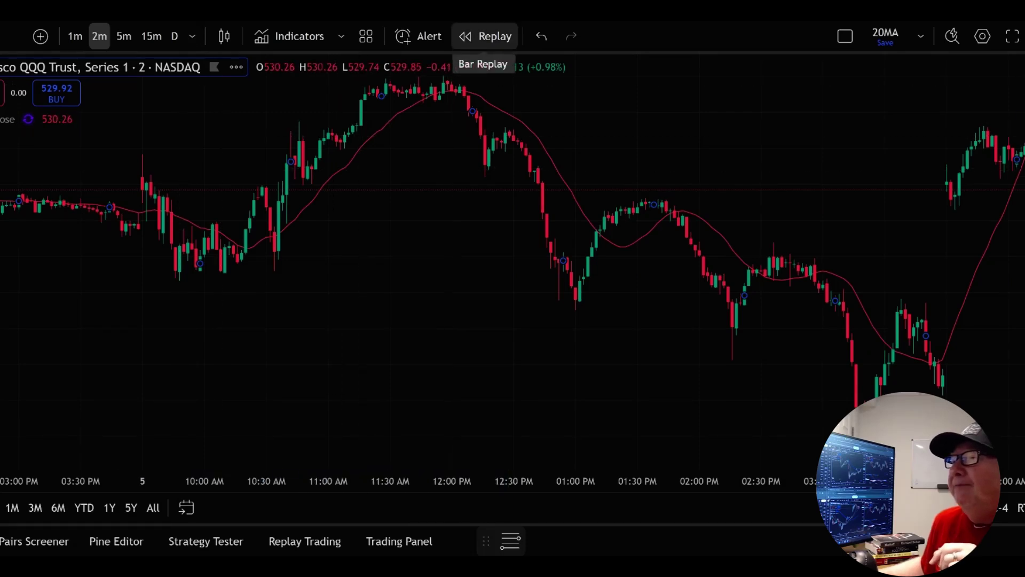
# Start Bar Replay on the QQQ 2-minute chart from the 5 June session open and advance it by one bar
pyautogui.click(488, 37)
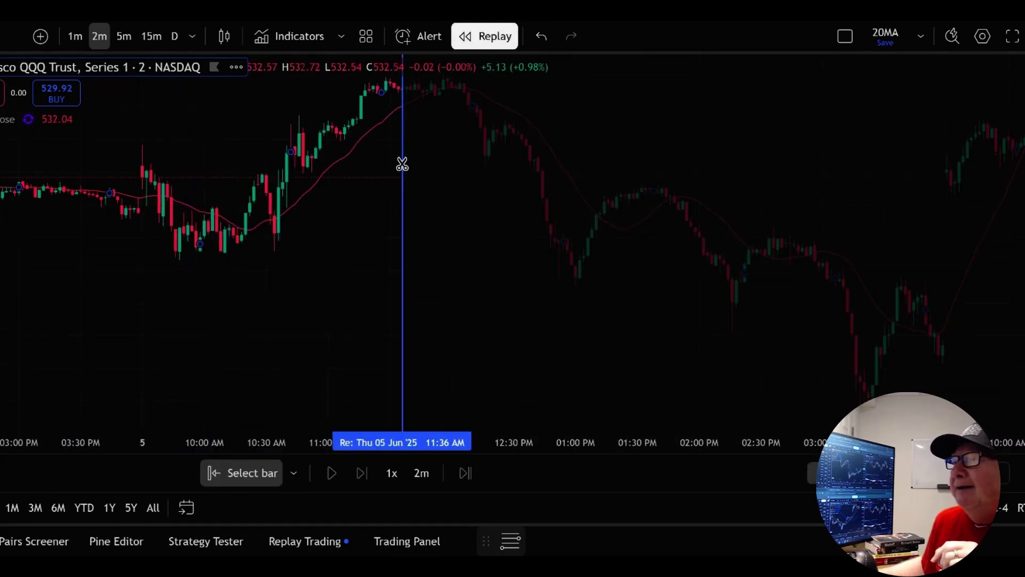
pyautogui.click(142, 158)
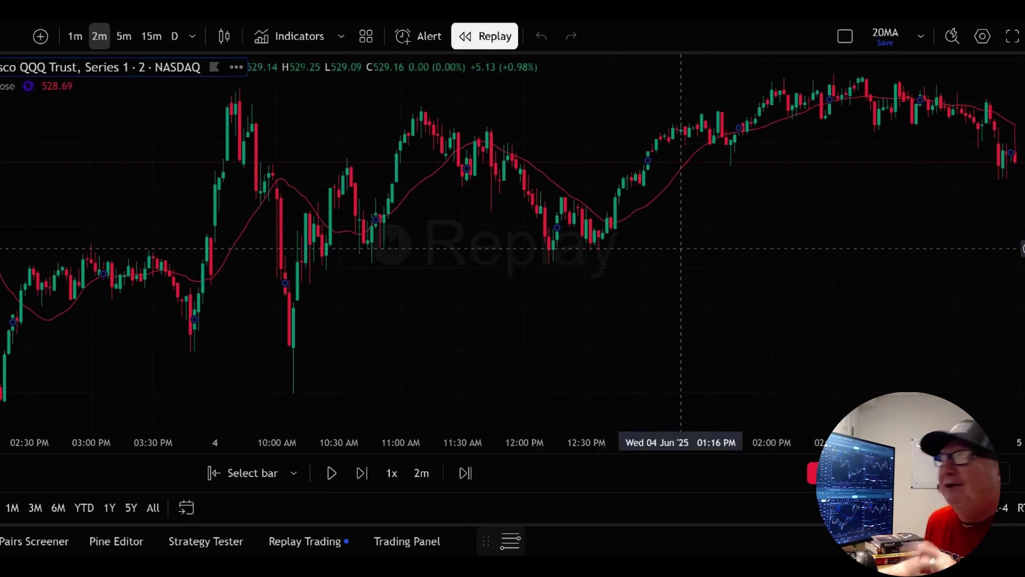
pyautogui.hotkey('shift', 'Right')
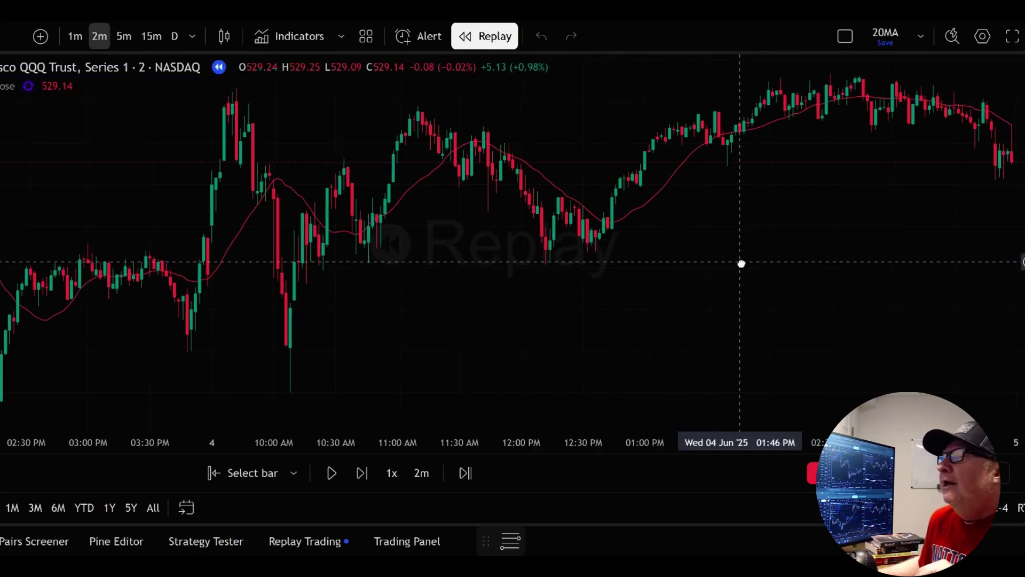
# Play the replay at 1x speed through the 5 June opening bars and pause it shortly before 10:00 AM
pyautogui.moveTo(757, 240); pyautogui.dragTo(403, 256)
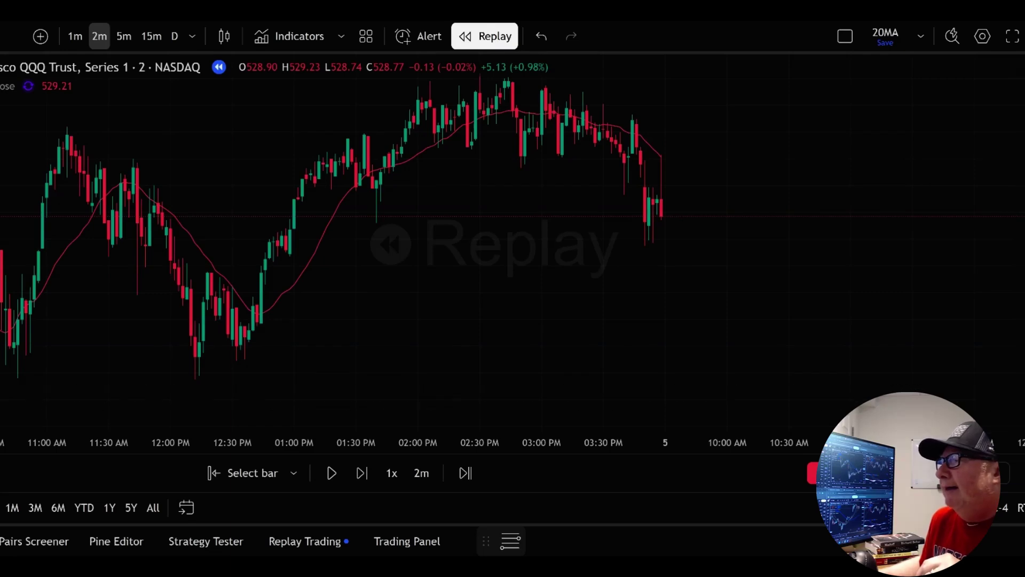
pyautogui.moveTo(757, 123); pyautogui.dragTo(591, 177)
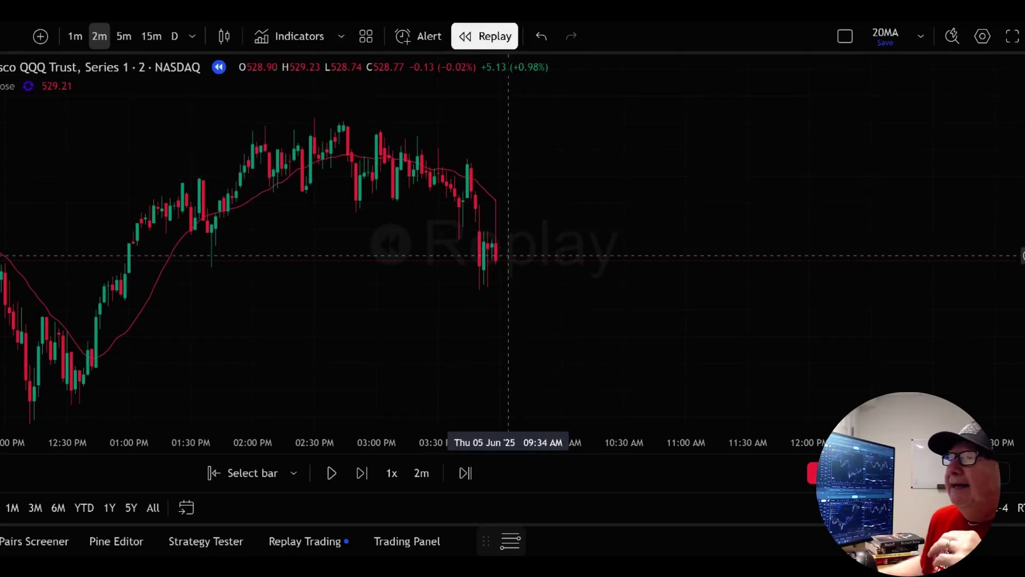
pyautogui.moveTo(575, 227); pyautogui.dragTo(472, 350)
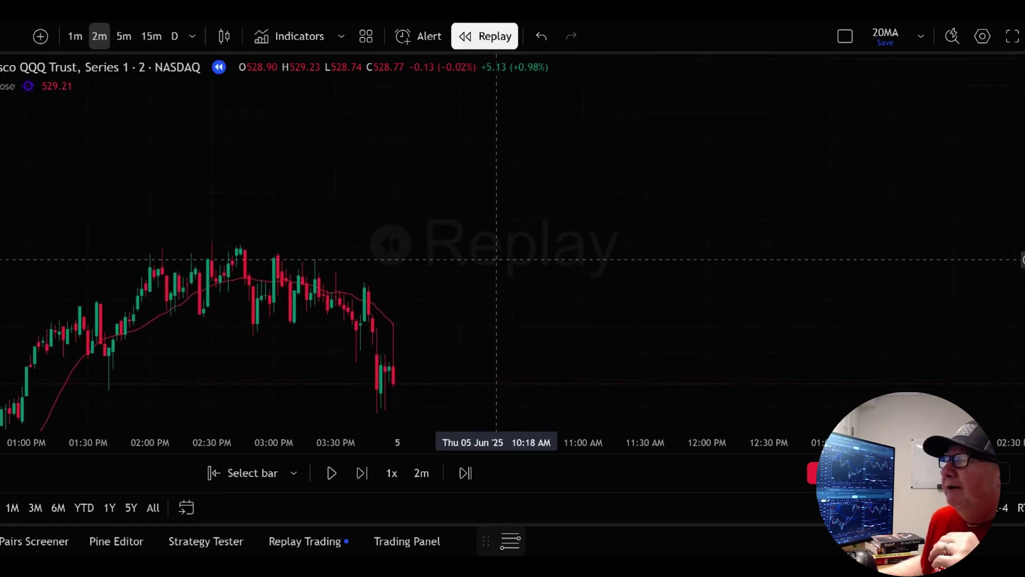
pyautogui.moveTo(491, 237); pyautogui.dragTo(506, 130)
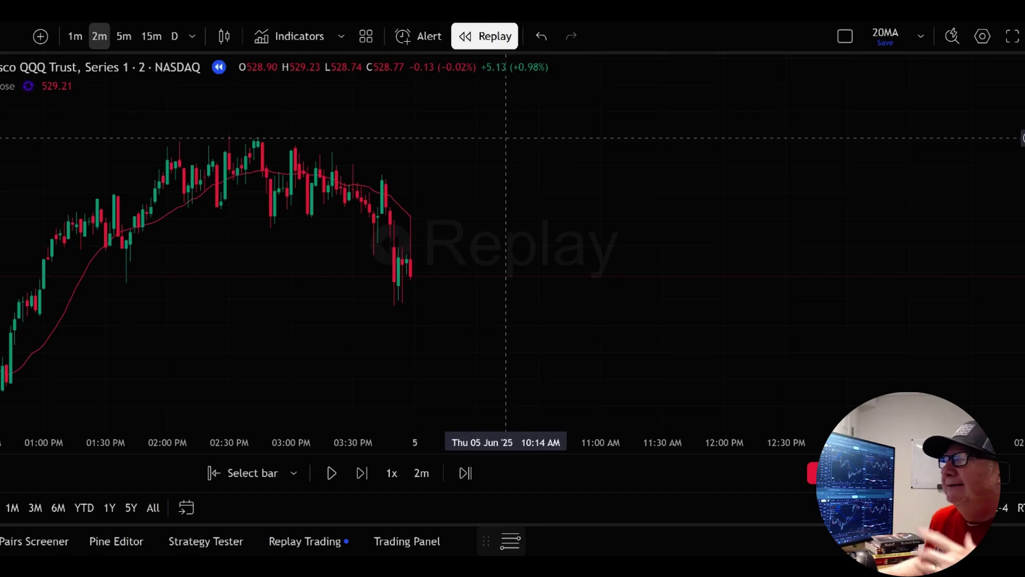
pyautogui.moveTo(481, 172); pyautogui.dragTo(449, 143)
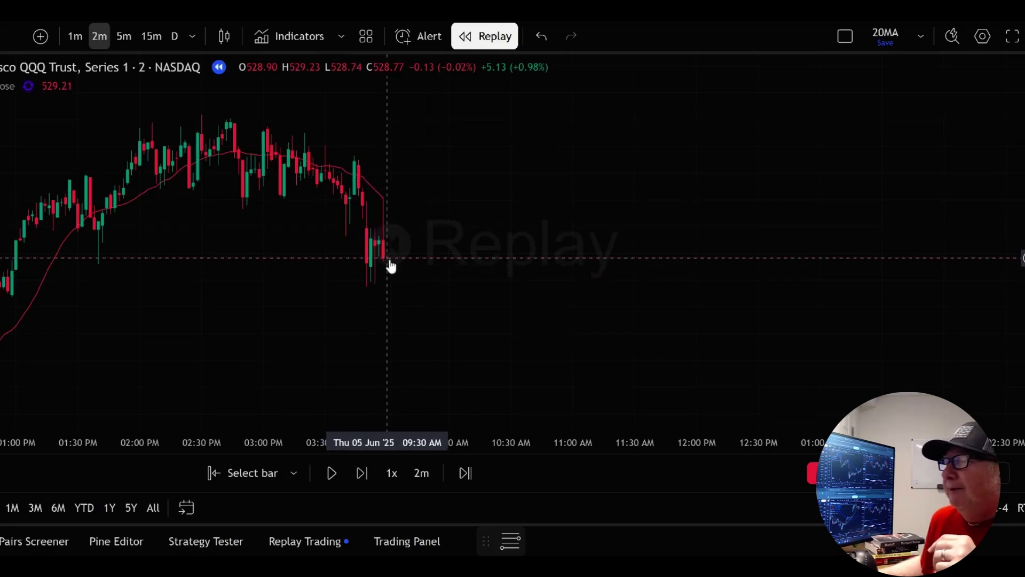
pyautogui.click(390, 473)
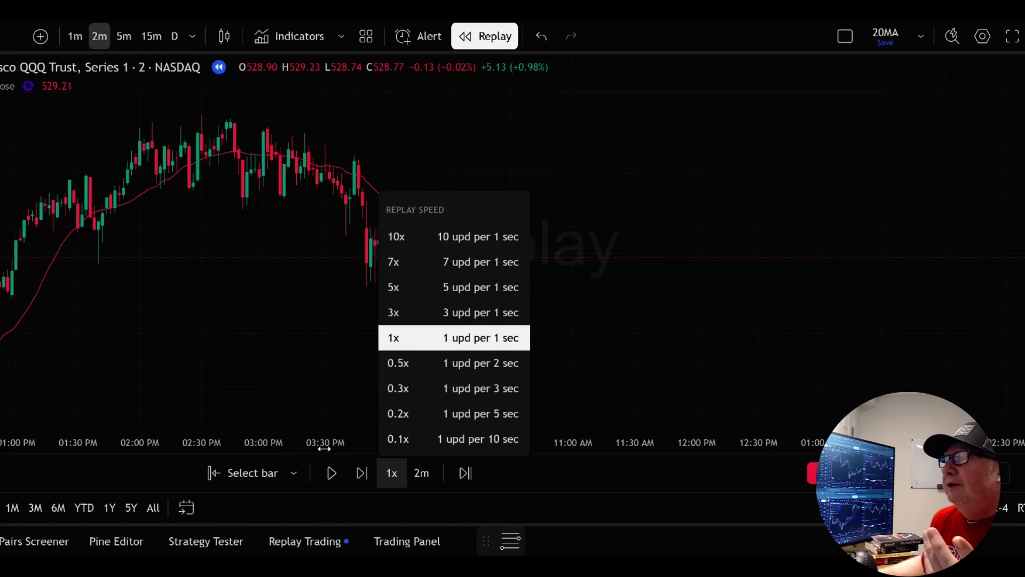
pyautogui.click(331, 475)
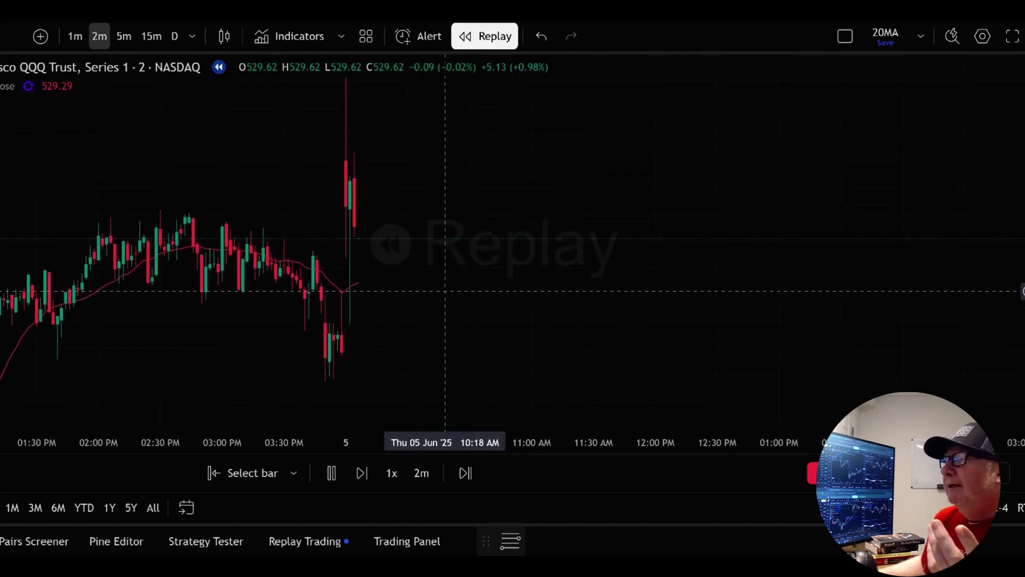
pyautogui.scroll(-1, 442, 293)
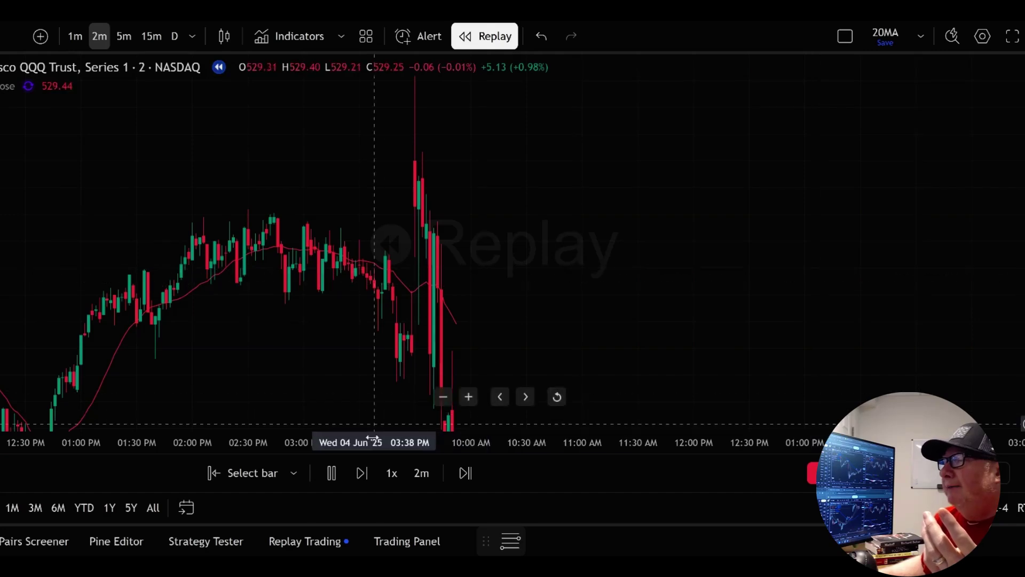
pyautogui.click(331, 473)
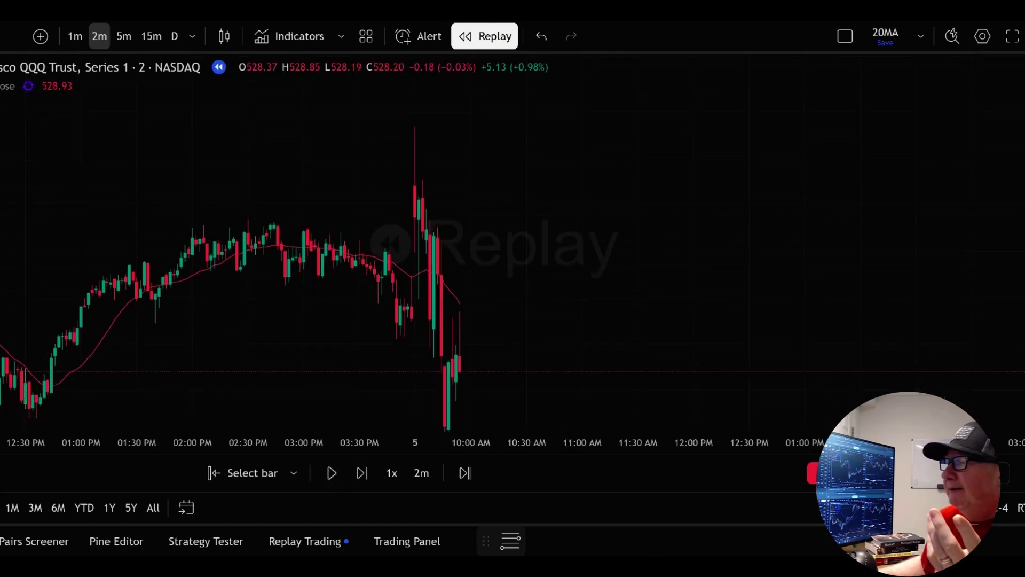
# Resume the replay with the opening candles enlarged and pause it at about 10:18 AM
pyautogui.moveTo(793, 312); pyautogui.dragTo(746, 259)
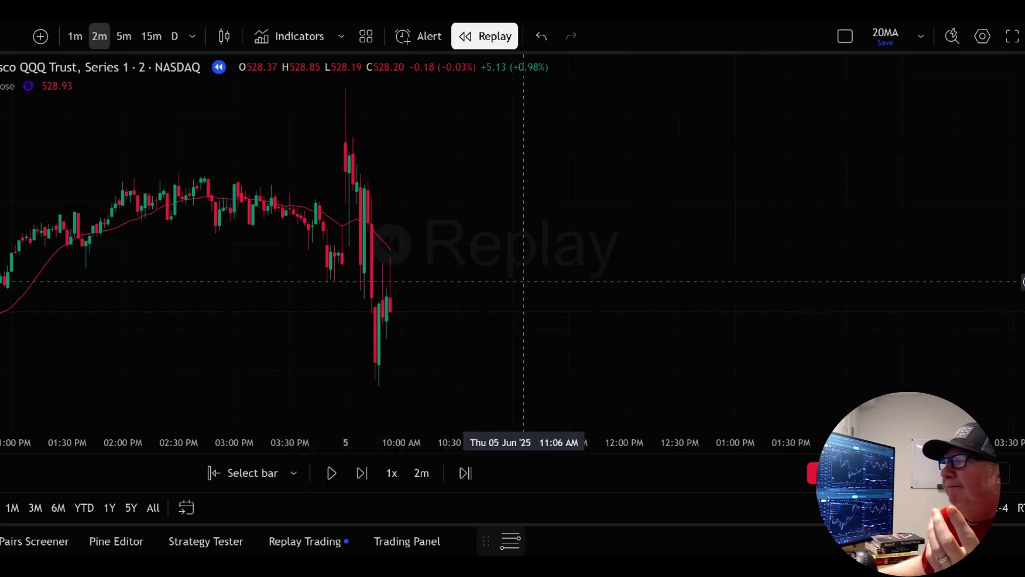
pyautogui.moveTo(524, 281); pyautogui.dragTo(730, 323)
pyautogui.scroll(3, 554, 310)
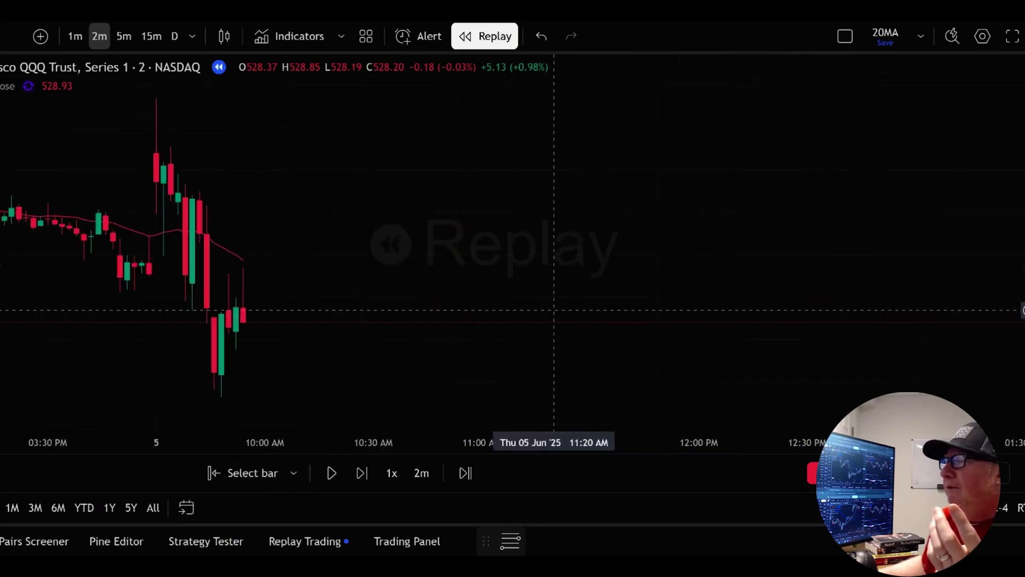
pyautogui.moveTo(554, 310); pyautogui.dragTo(733, 290)
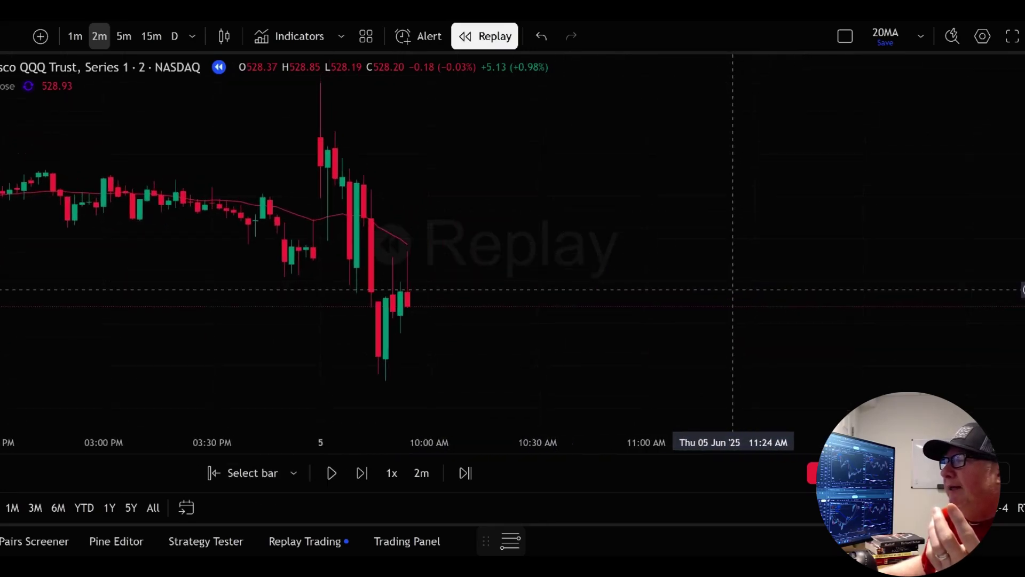
pyautogui.click(327, 474)
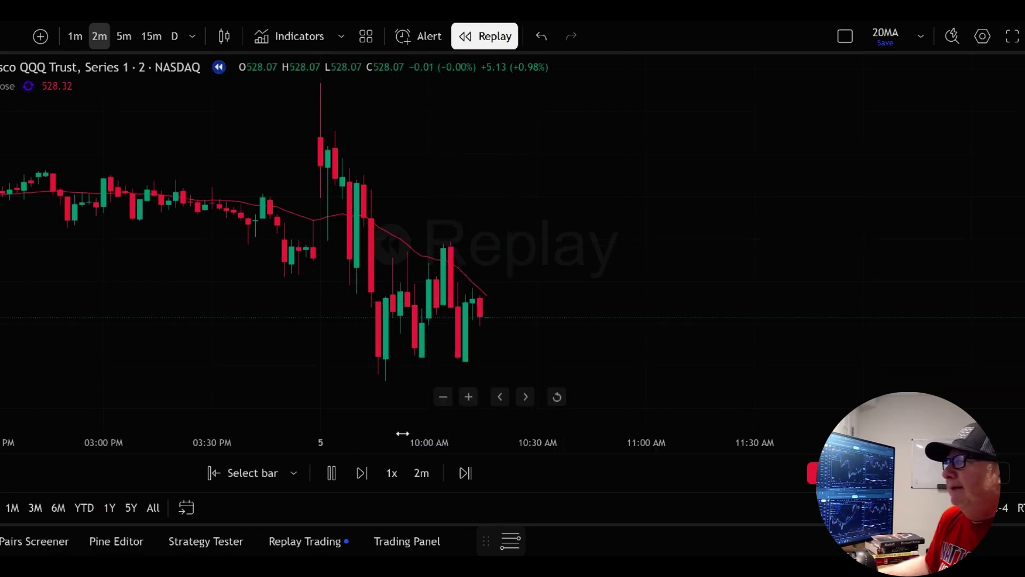
pyautogui.click(331, 473)
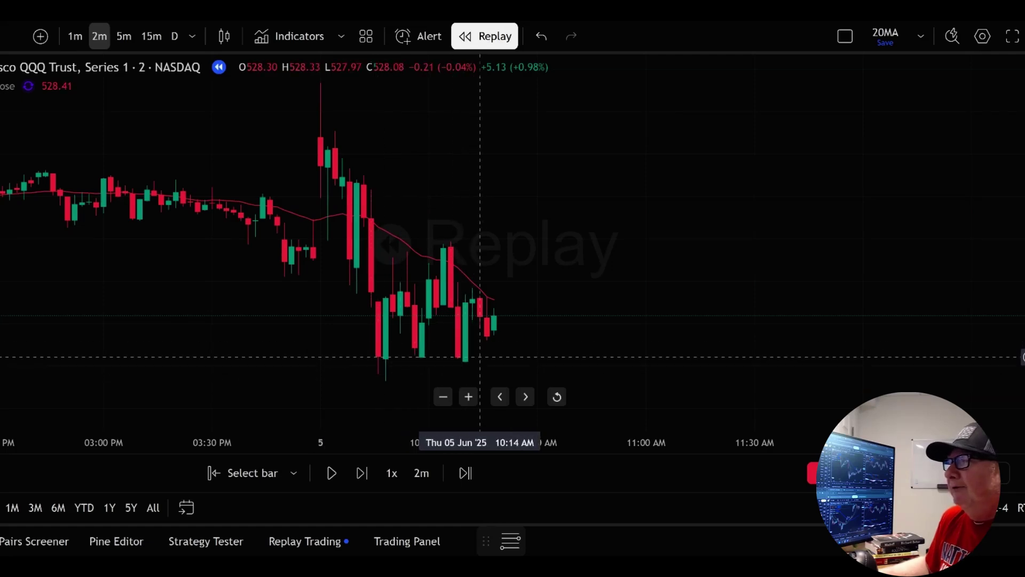
# Draw three small arcs beneath the three neighbouring lows around 10:00 AM on 5 June
pyautogui.click(7, 529)
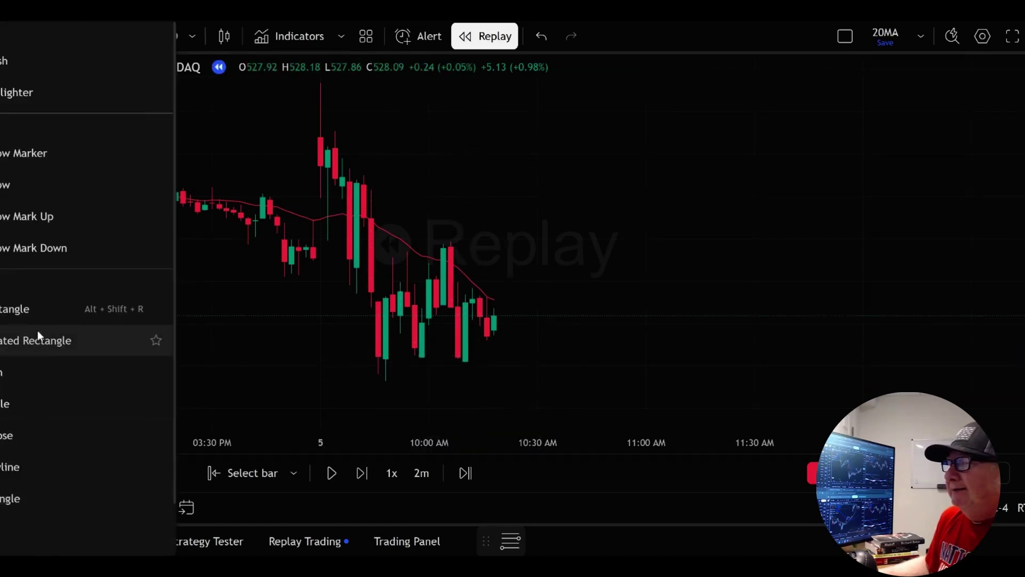
pyautogui.scroll(-2, 25, 401)
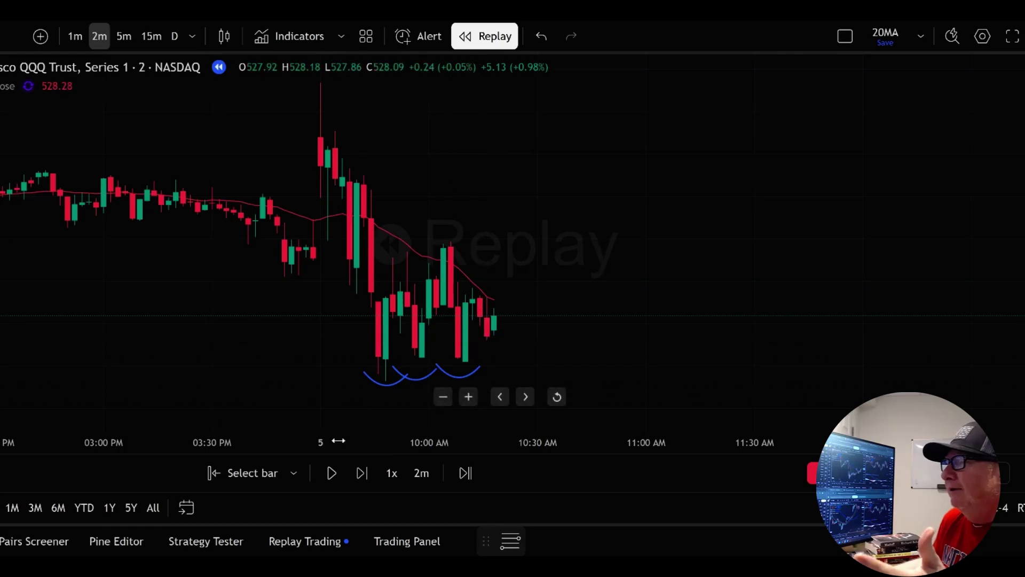
# Resume the replay past the marked lows and pause it at about 10:48 AM
pyautogui.click(337, 476)
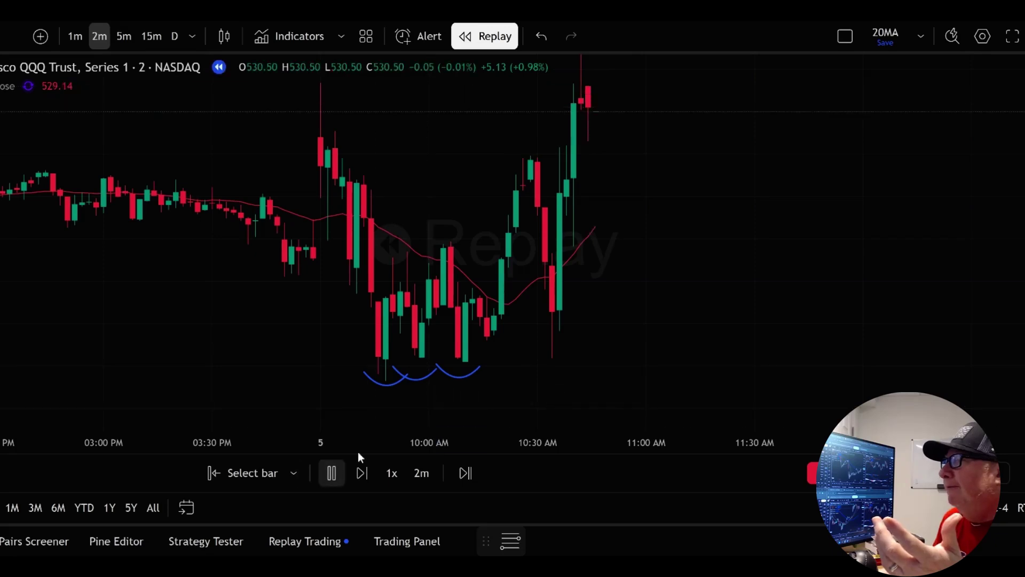
pyautogui.click(335, 475)
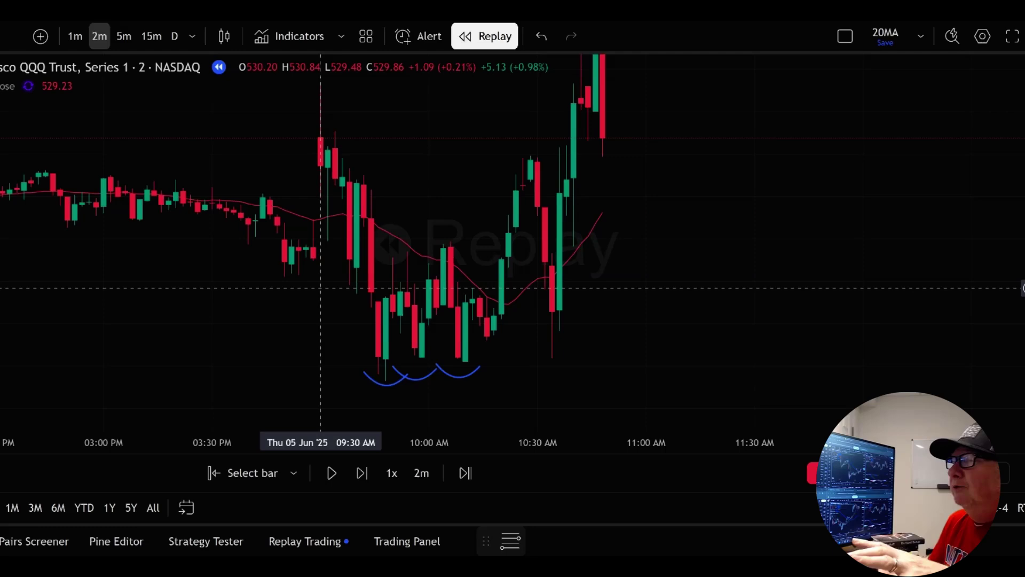
pyautogui.scroll(-6, 321, 288)
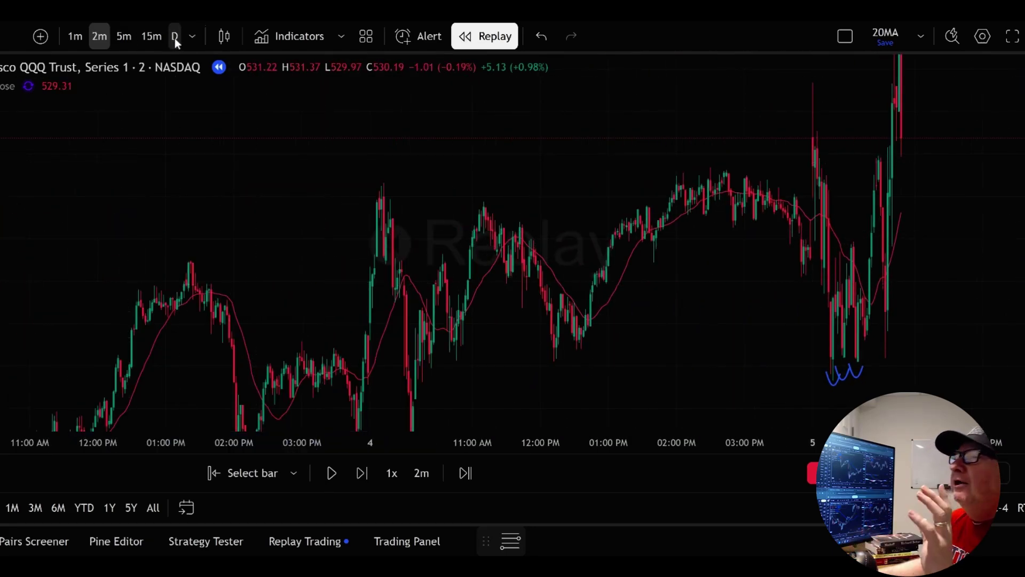
# Exit Bar Replay mode and reset the chart view to the latest session
pyautogui.click(499, 42)
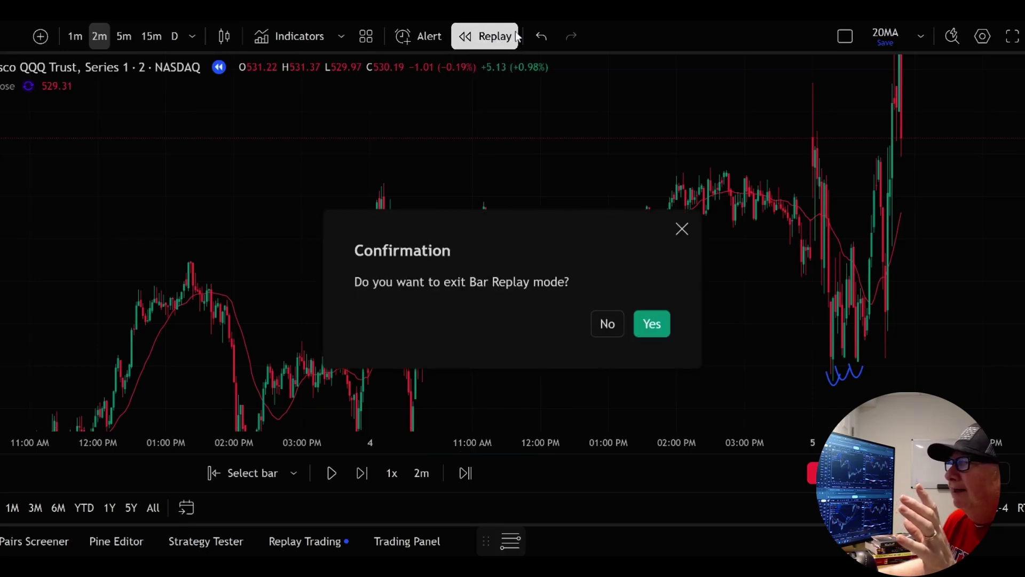
pyautogui.click(655, 323)
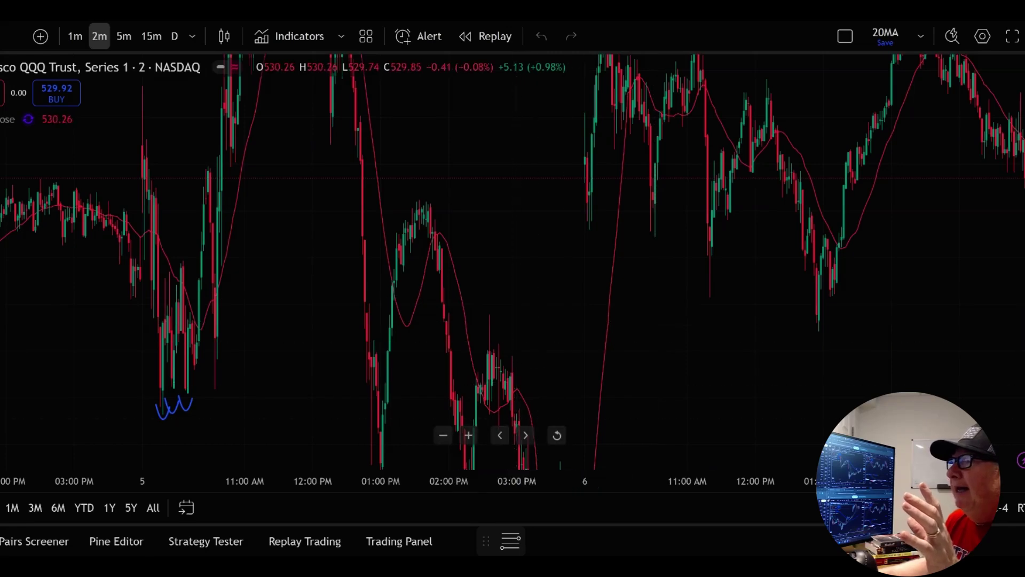
pyautogui.click(557, 434)
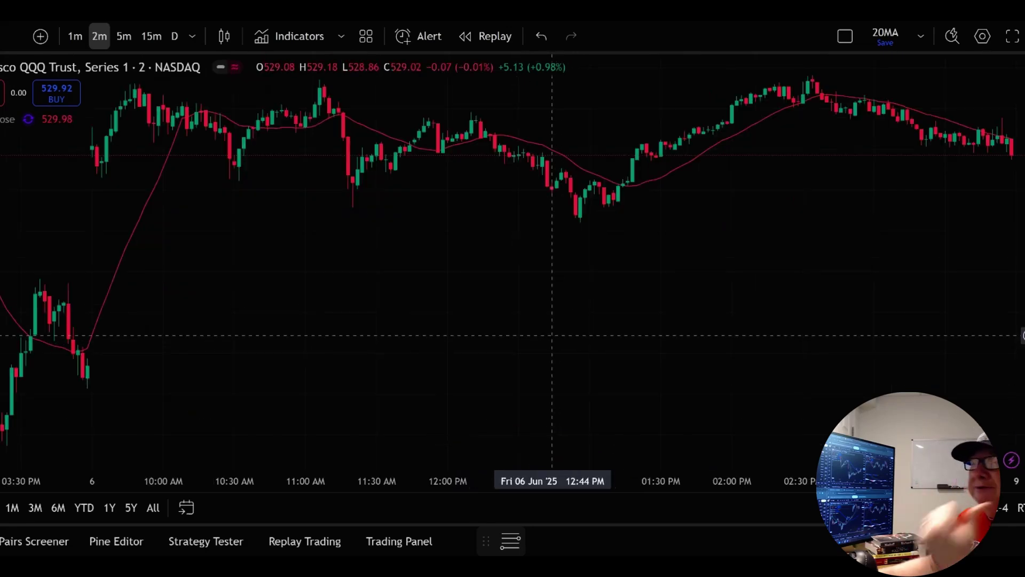
# Examine the earlier sessions on the 2-minute chart, going back from 6 June to about 20 May
pyautogui.scroll(-4, 539, 321)
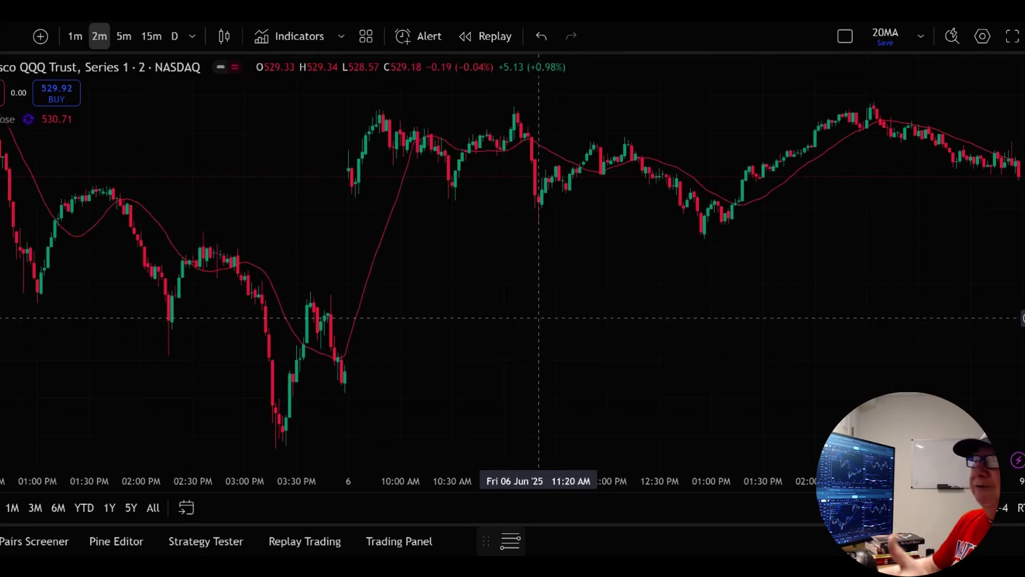
pyautogui.scroll(-3, 538, 319)
pyautogui.hscroll(-5, 454, 278)
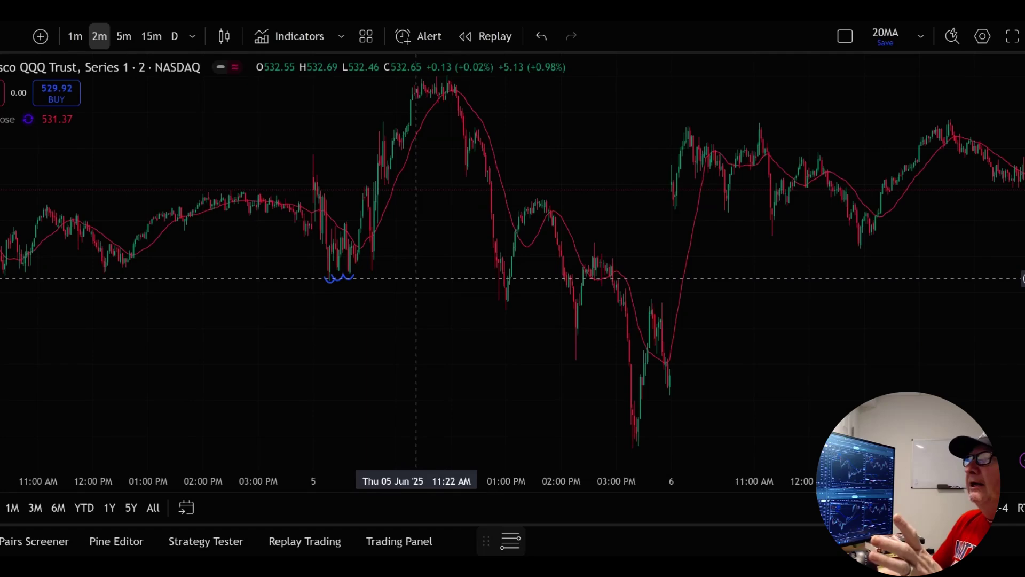
pyautogui.hscroll(-5, 416, 278)
pyautogui.hscroll(-8, 790, 281)
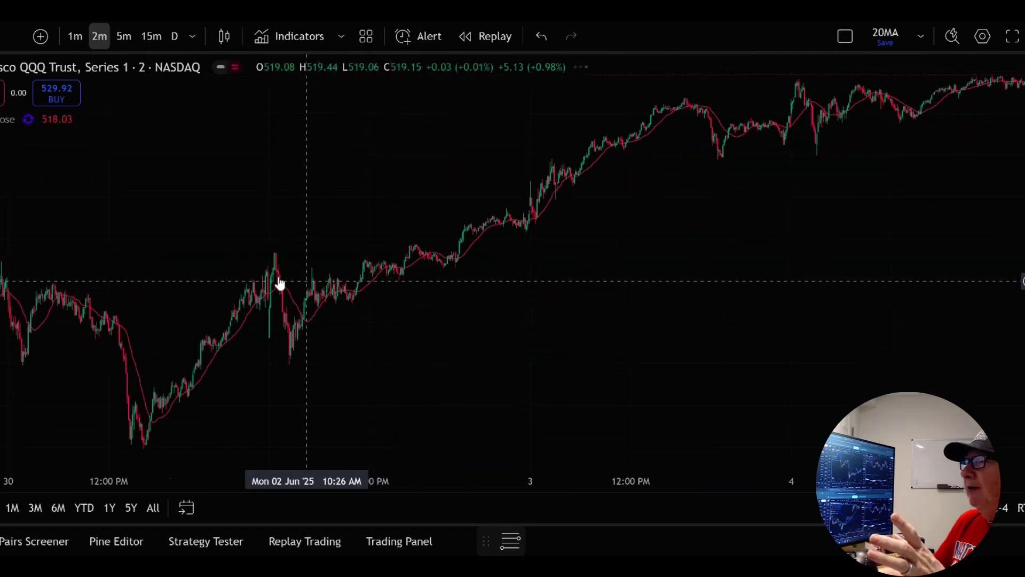
pyautogui.hscroll(-10, 279, 283)
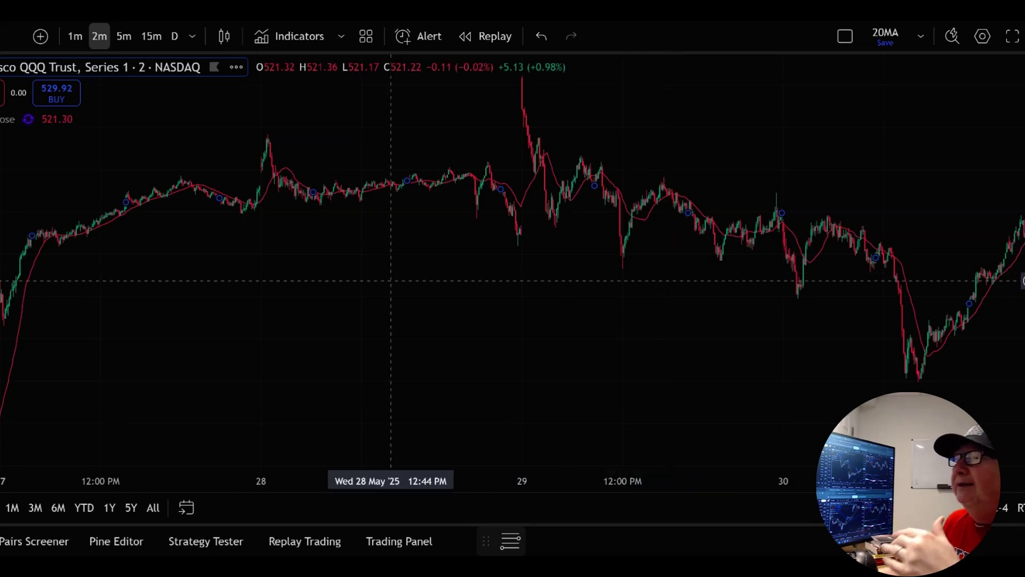
pyautogui.scroll(1, 395, 283)
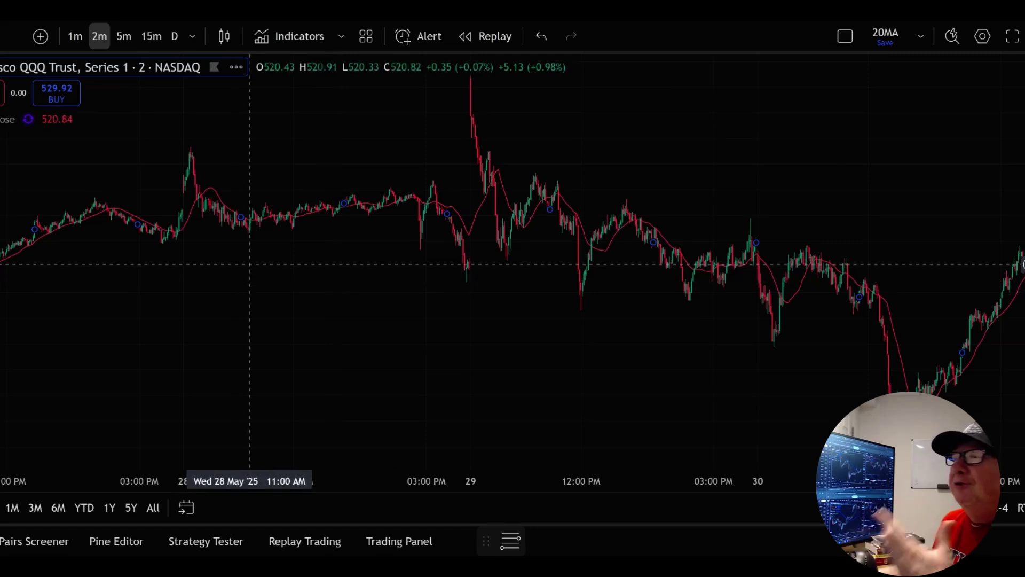
pyautogui.scroll(-5, 454, 273)
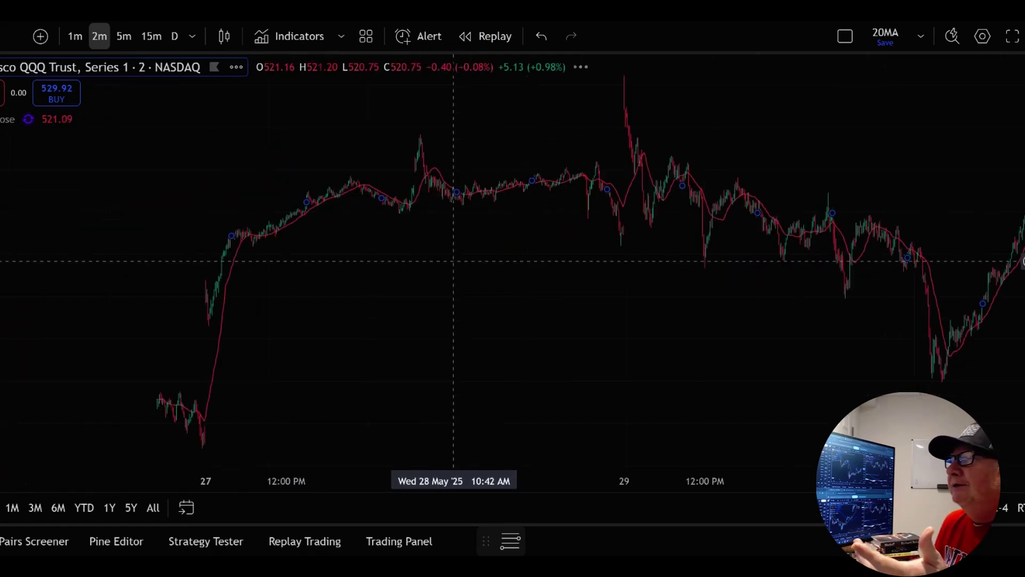
pyautogui.scroll(-3, 424, 280)
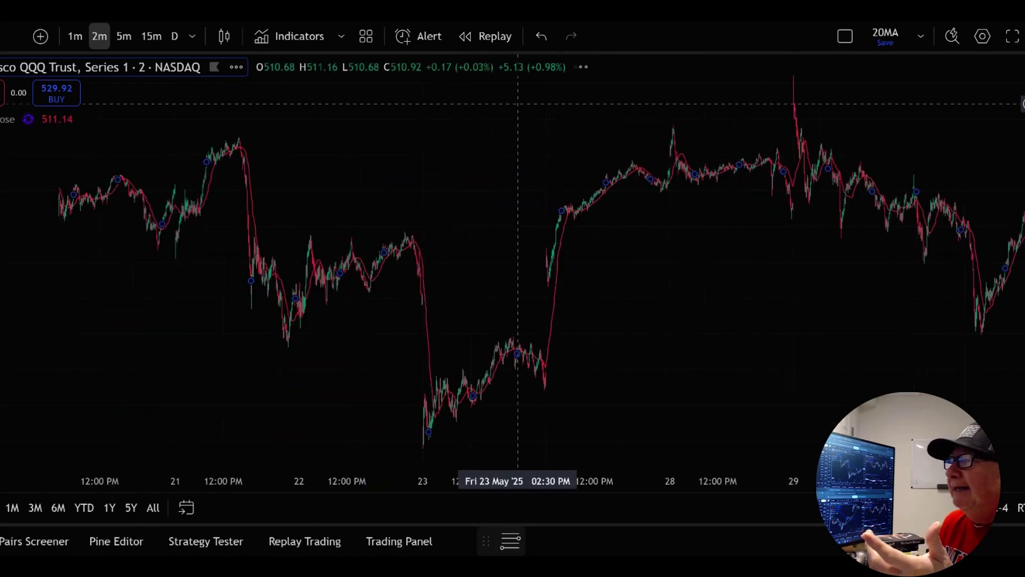
# Start a new Bar Replay from late in the 19 May session, just before the 20 May open
pyautogui.click(494, 37)
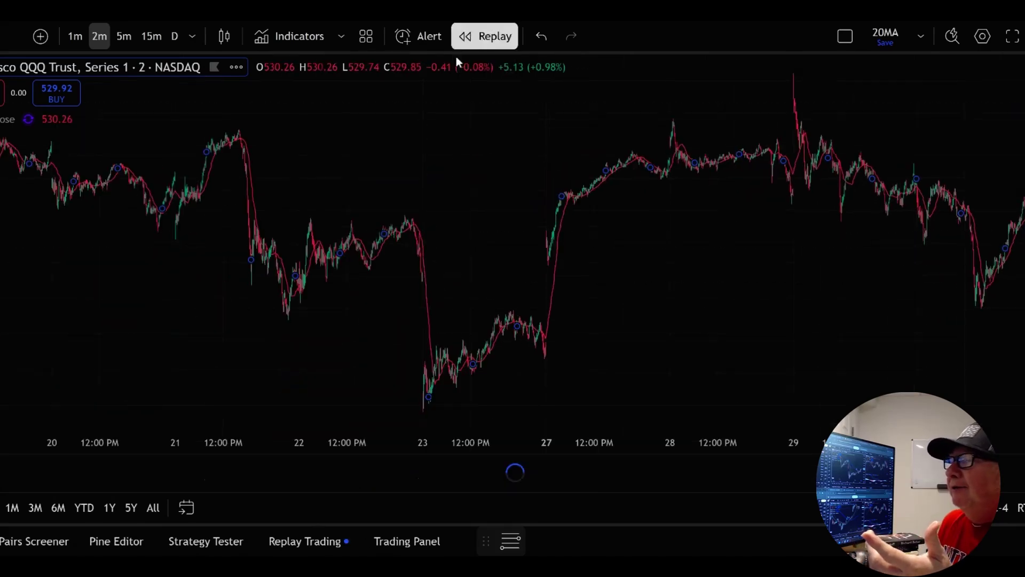
pyautogui.click(44, 259)
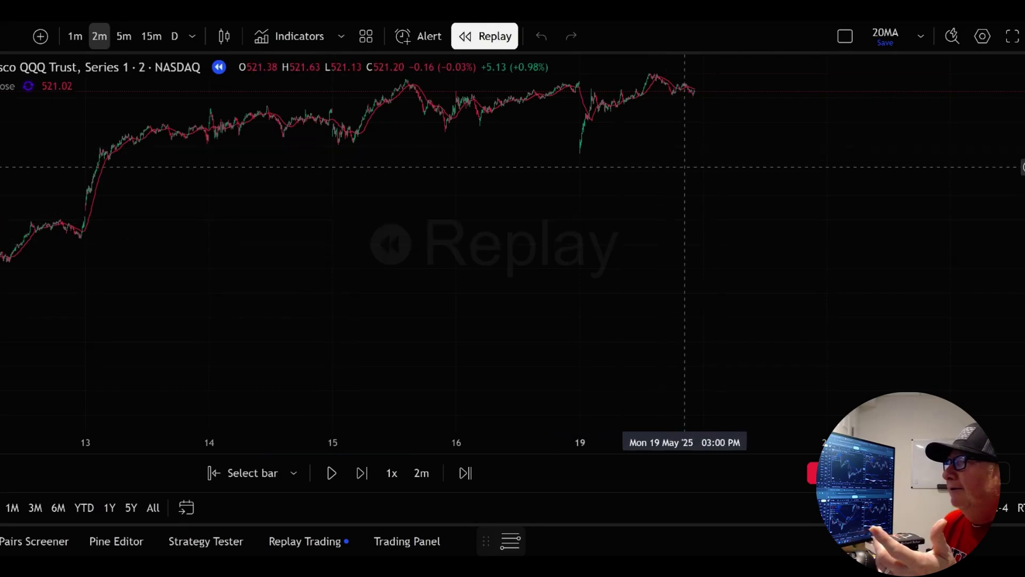
pyautogui.scroll(2, 668, 233)
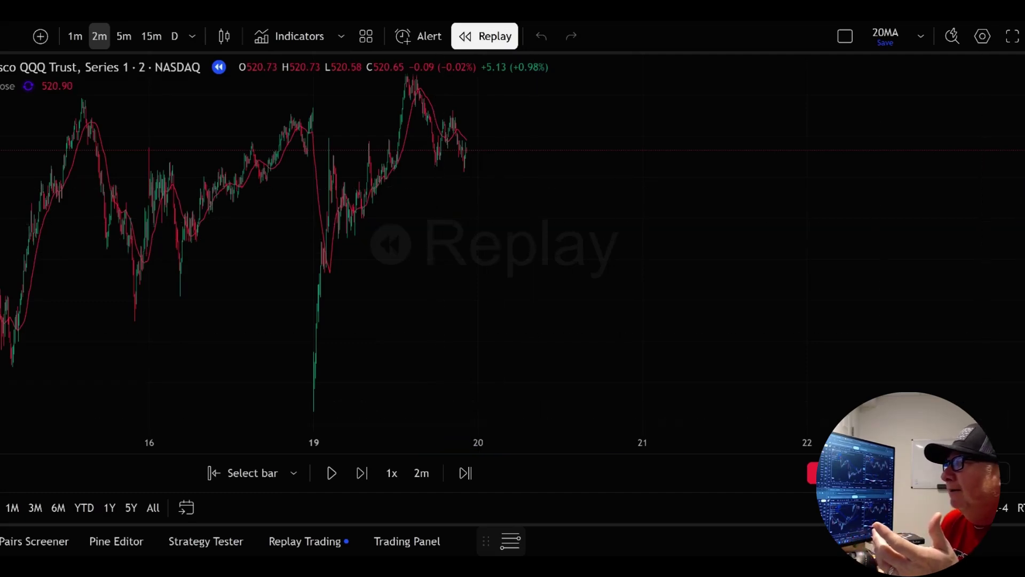
# Play the replay through the last bars of the 19 May session and pause it at the close
pyautogui.moveTo(492, 389); pyautogui.dragTo(521, 330)
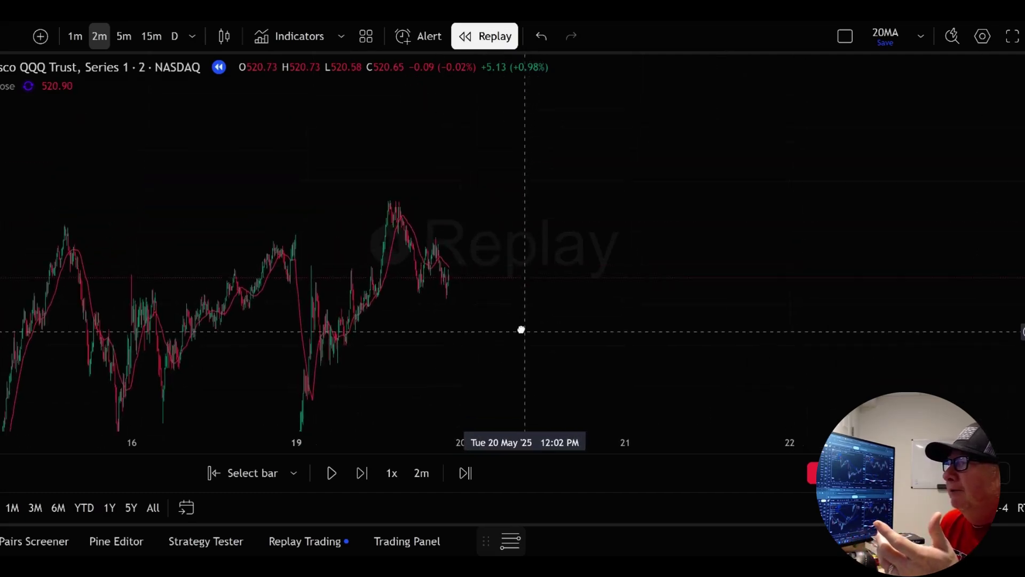
pyautogui.scroll(3, 522, 330)
pyautogui.moveTo(470, 293); pyautogui.dragTo(732, 300)
pyautogui.scroll(3, 577, 270)
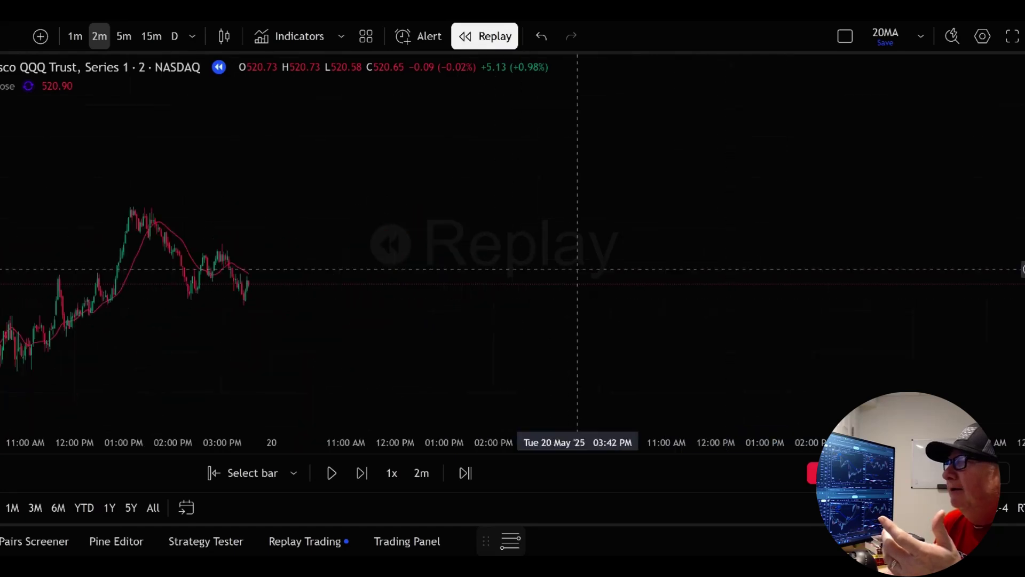
pyautogui.click(331, 473)
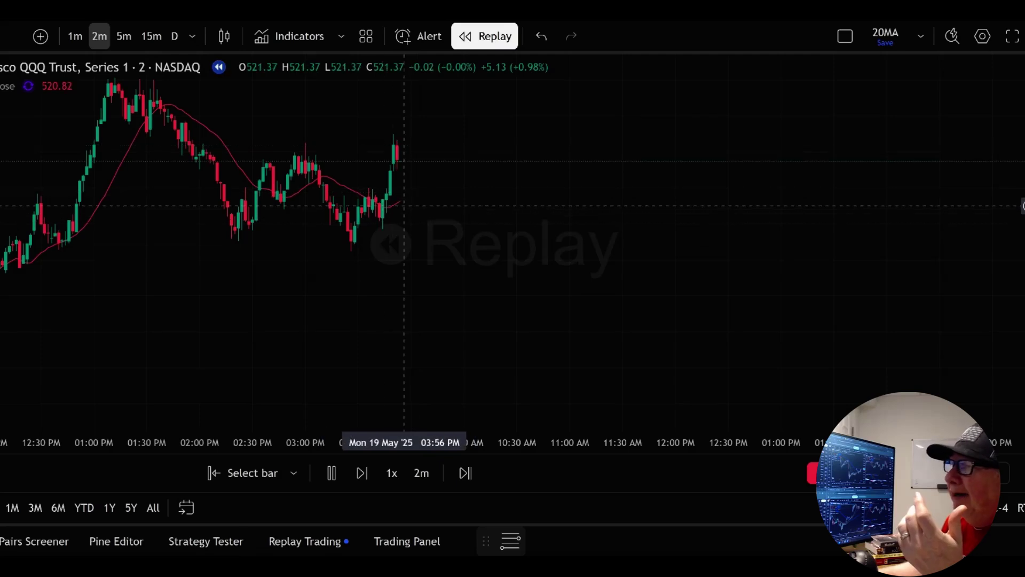
pyautogui.click(334, 468)
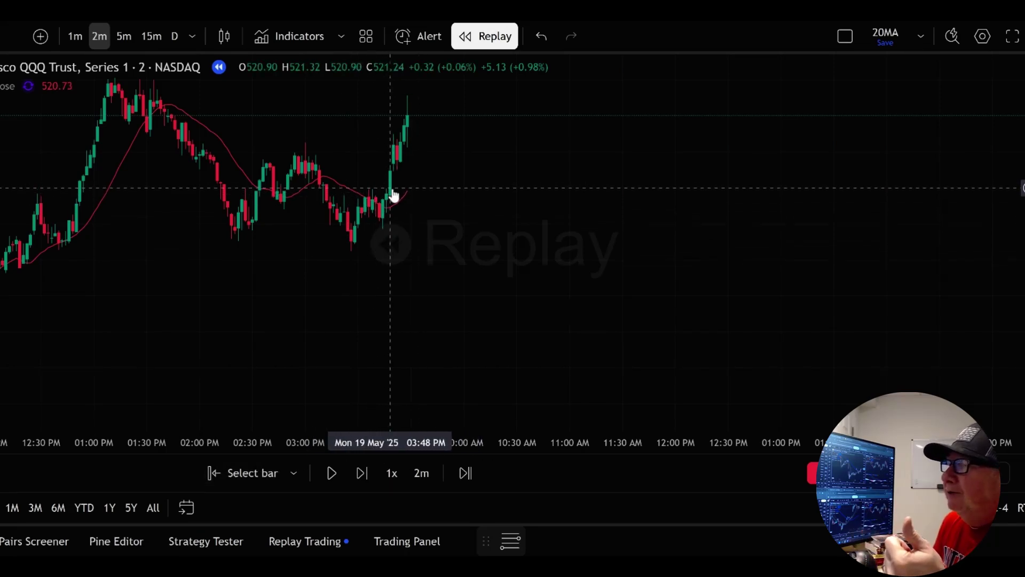
# Draw a short horizontal line just above the 20-period moving average, from about 3:38 PM to the 19 May close
pyautogui.scroll(2, 503, 267)
pyautogui.moveTo(401, 272); pyautogui.dragTo(664, 281)
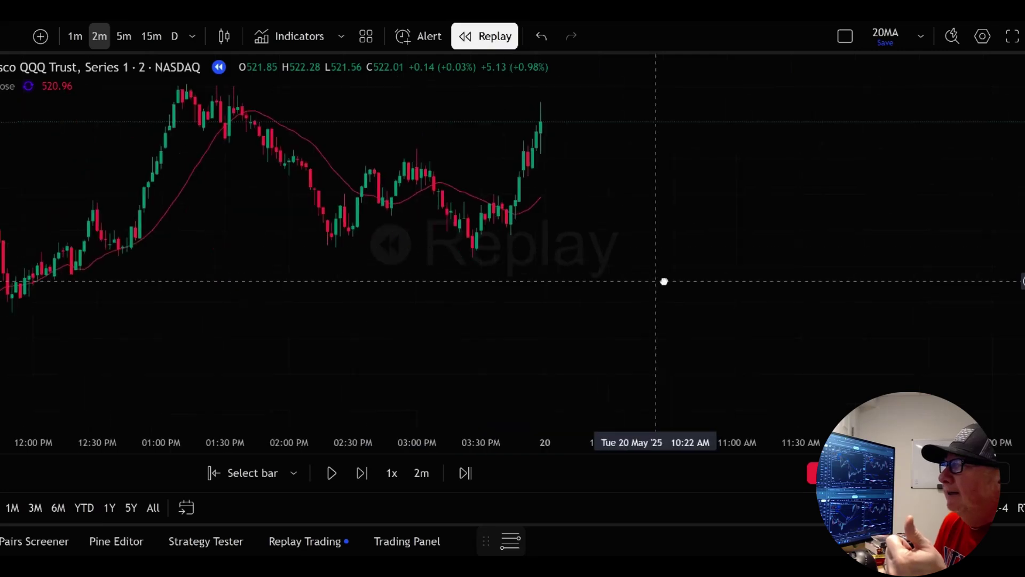
pyautogui.hscroll(-3, 664, 281)
pyautogui.scroll(2, 664, 280)
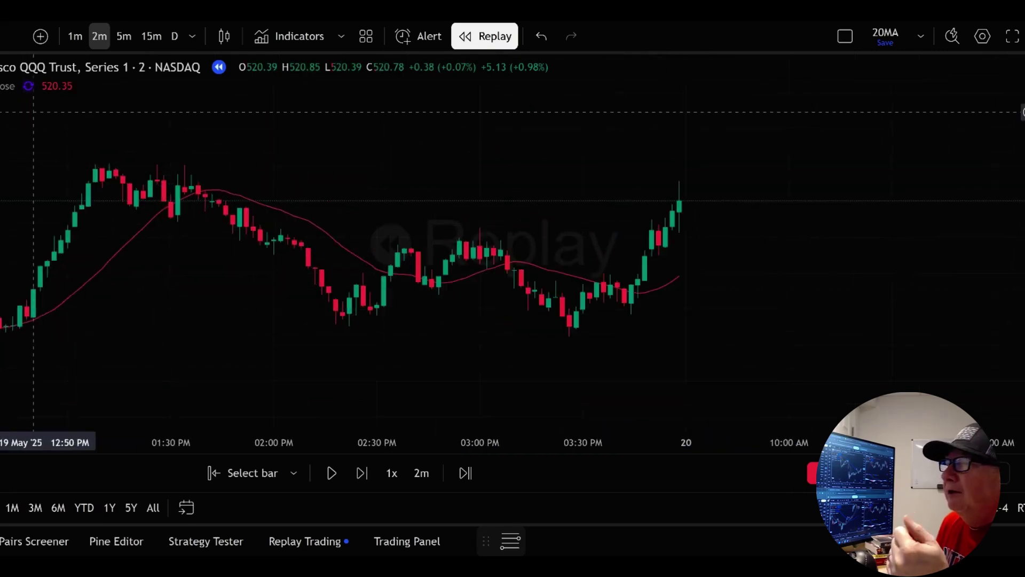
pyautogui.click(611, 270)
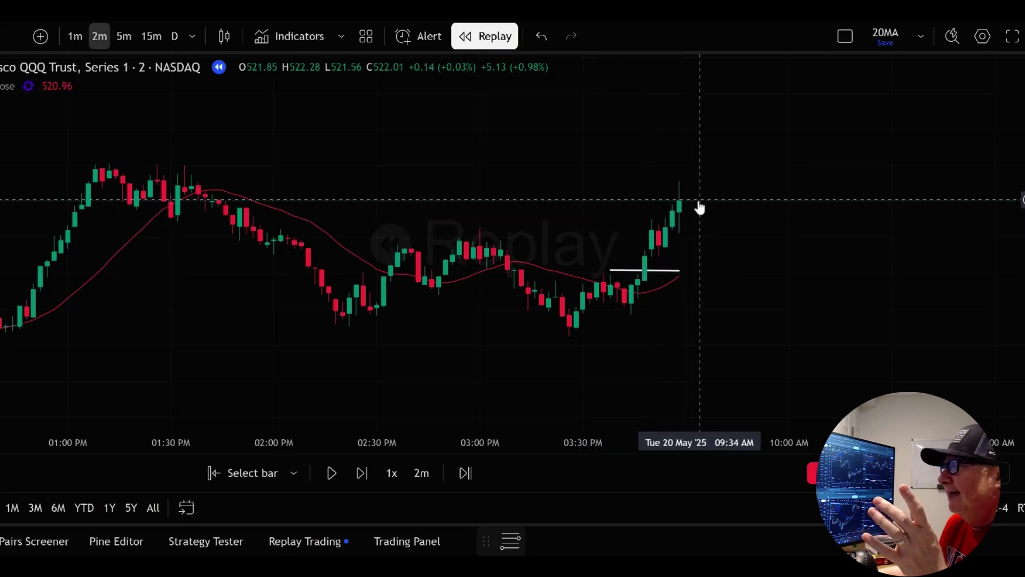
# Play the replay into the first bars of the 20 May open and pause it
pyautogui.click(332, 474)
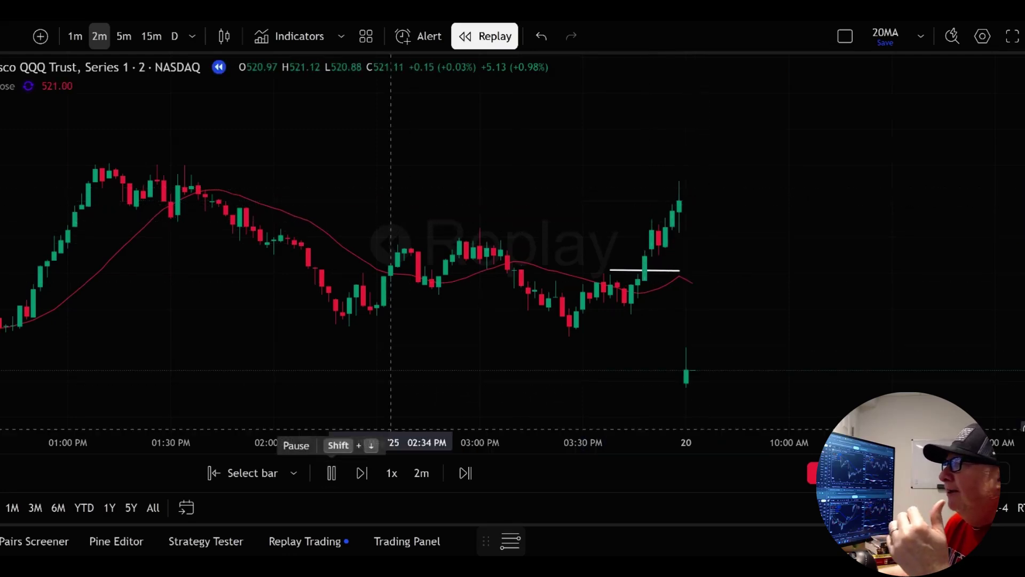
pyautogui.hotkey('shift', 'Down')
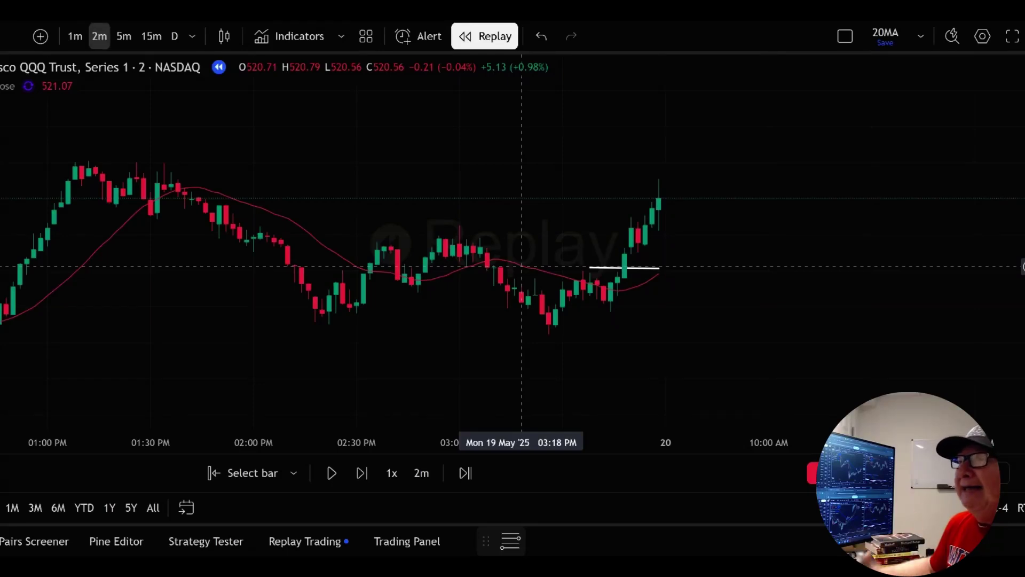
# Add the Moving Average Convergence Divergence (MACD) indicator to the chart
pyautogui.click(301, 41)
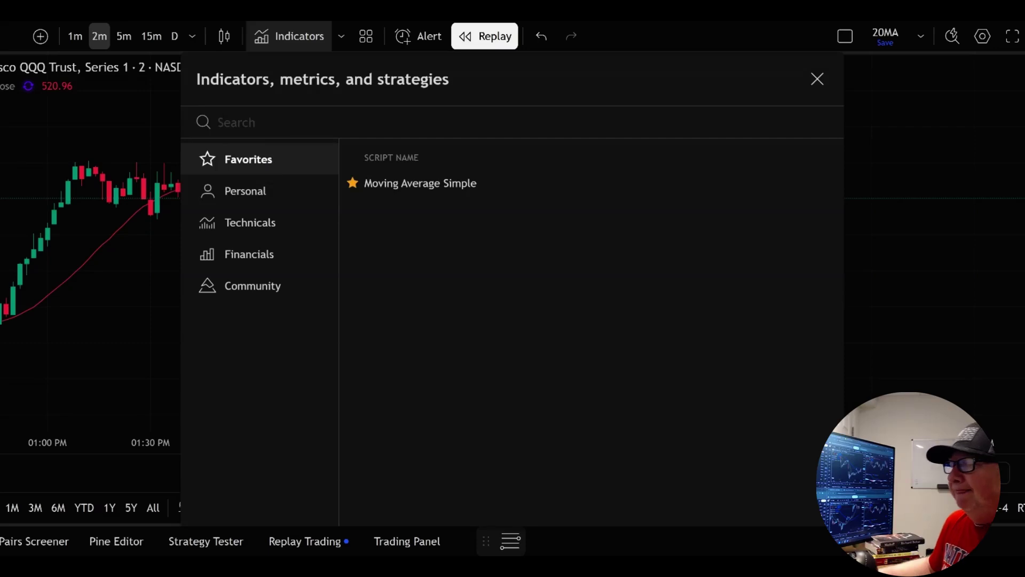
pyautogui.write('macd')
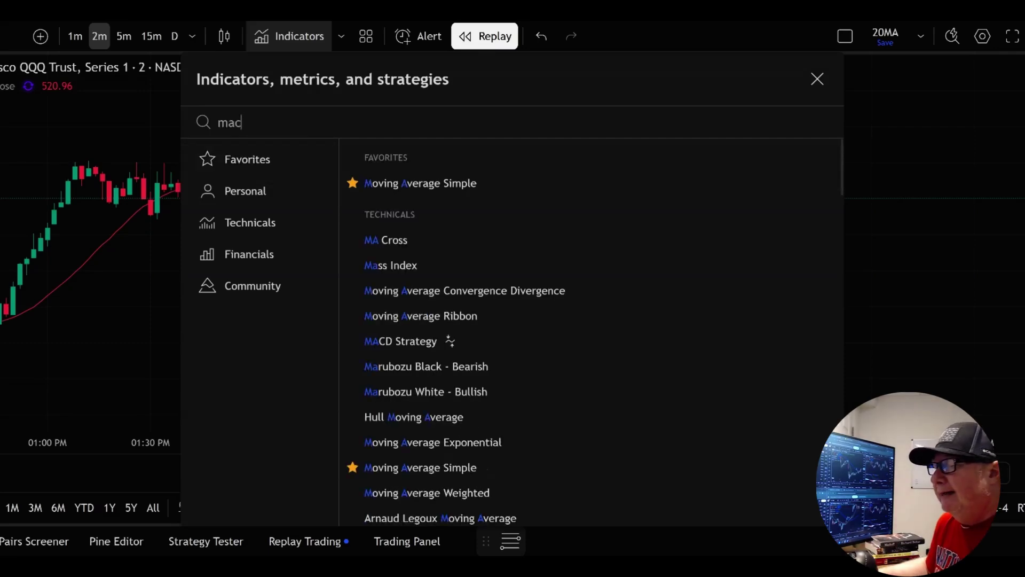
pyautogui.click(469, 185)
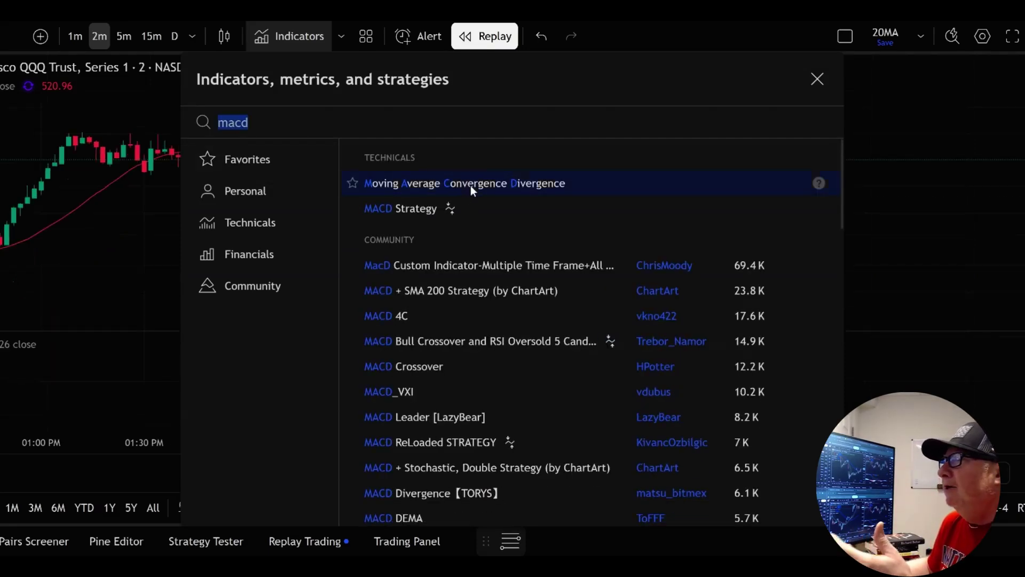
pyautogui.click(818, 79)
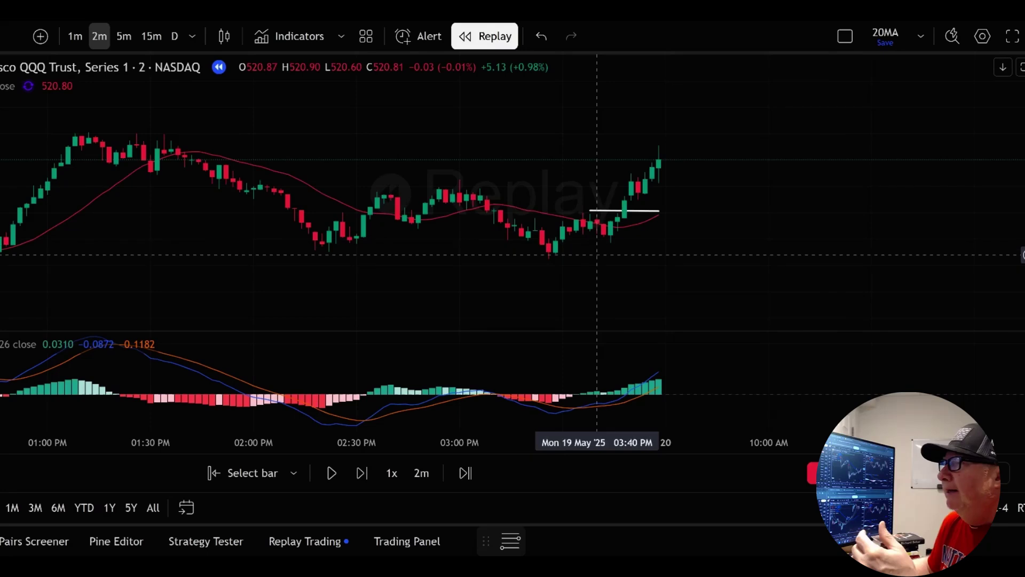
# Replay the 20 May session from the open with the MACD shown and pause it at about 10:24 AM
pyautogui.scroll(2, 587, 250)
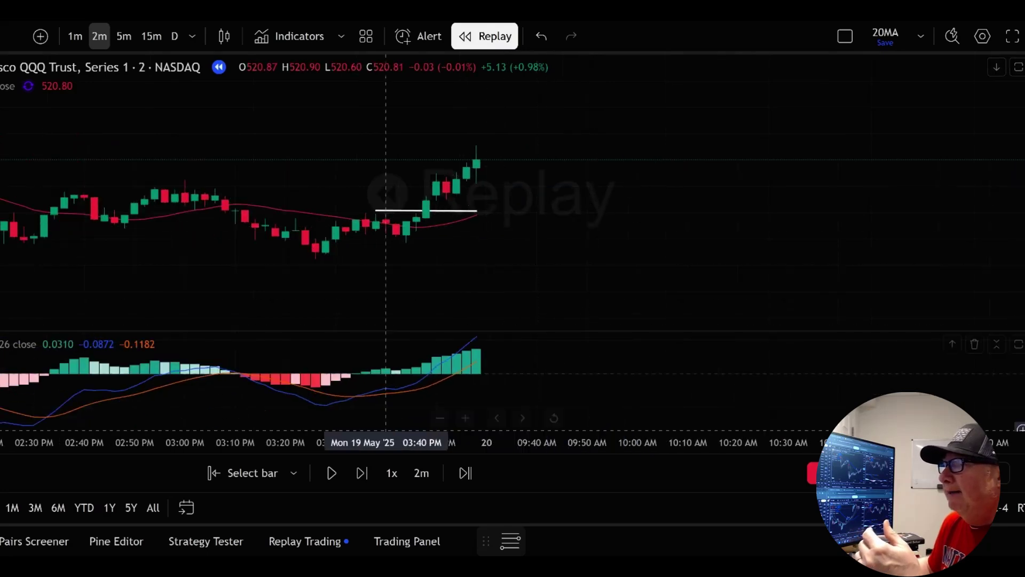
pyautogui.click(331, 473)
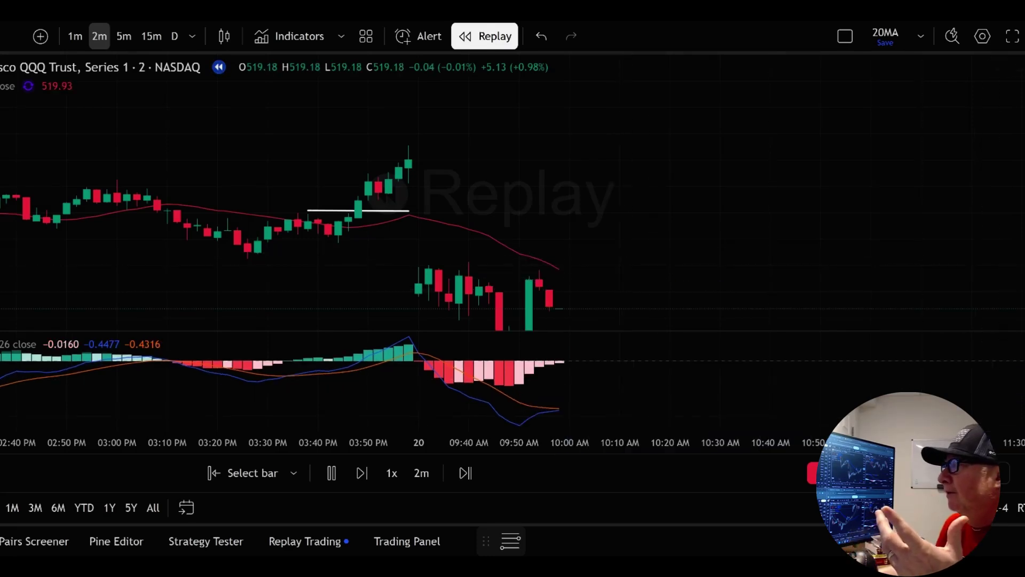
pyautogui.moveTo(857, 327); pyautogui.dragTo(825, 234)
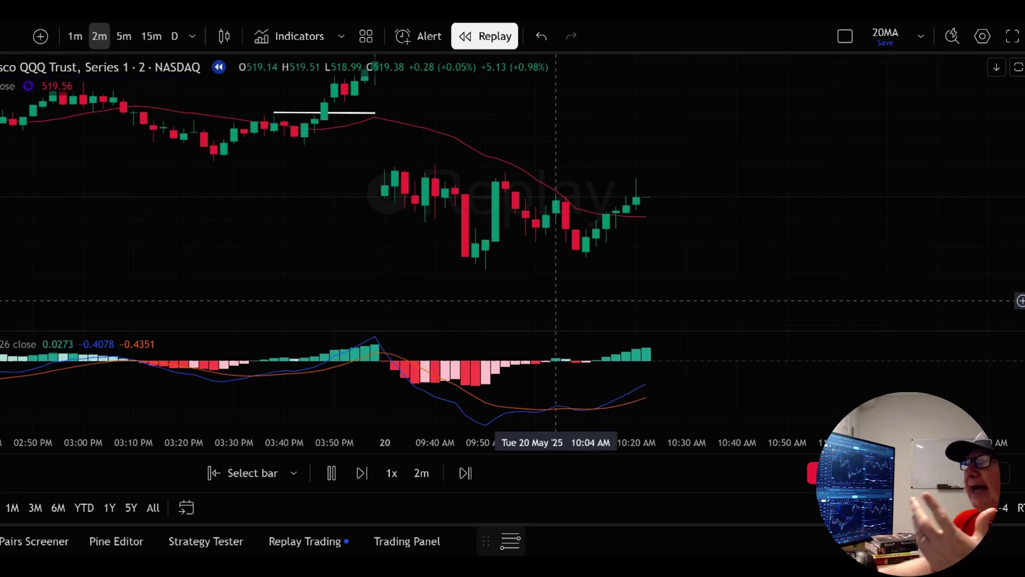
pyautogui.click(331, 473)
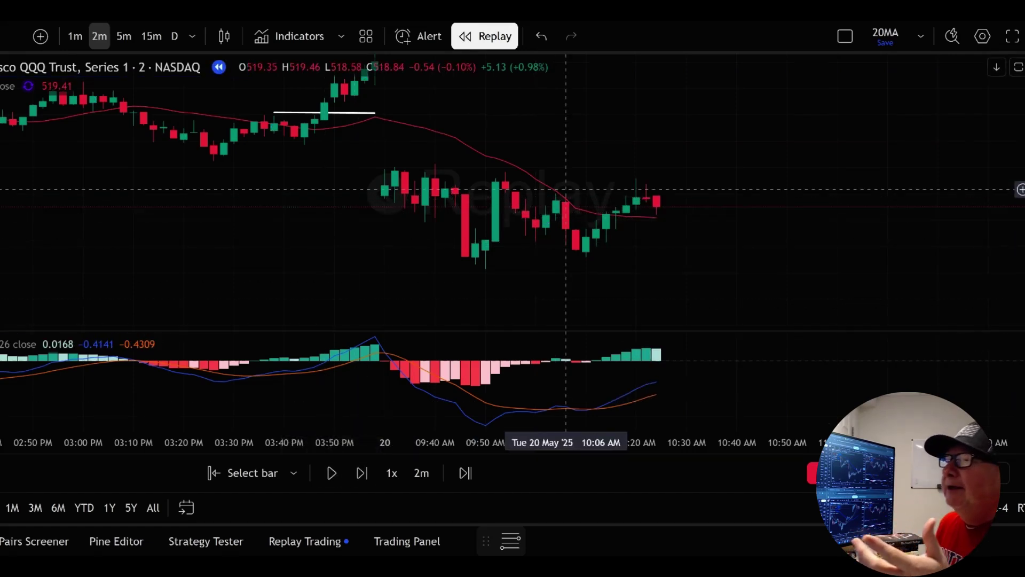